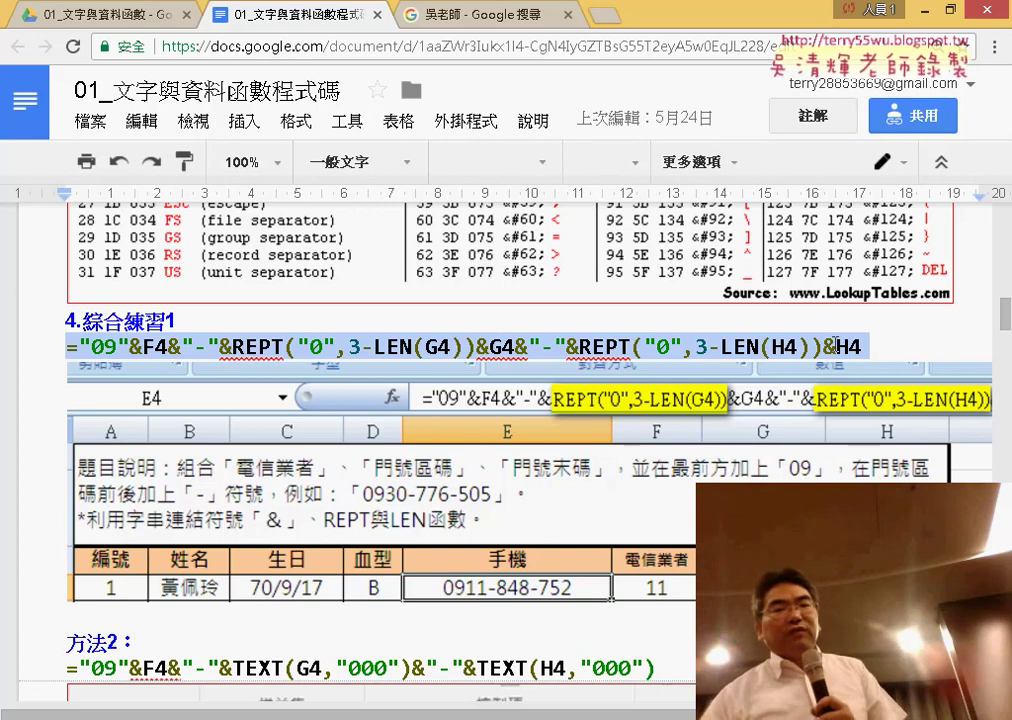
# Review the 綜合練習1 formulas and VBA code in the document, and switch to PowerPoint's slide listing the five function categories
pyautogui.scroll(-6, 860, 343)
pyautogui.scroll(-15, 833, 347)
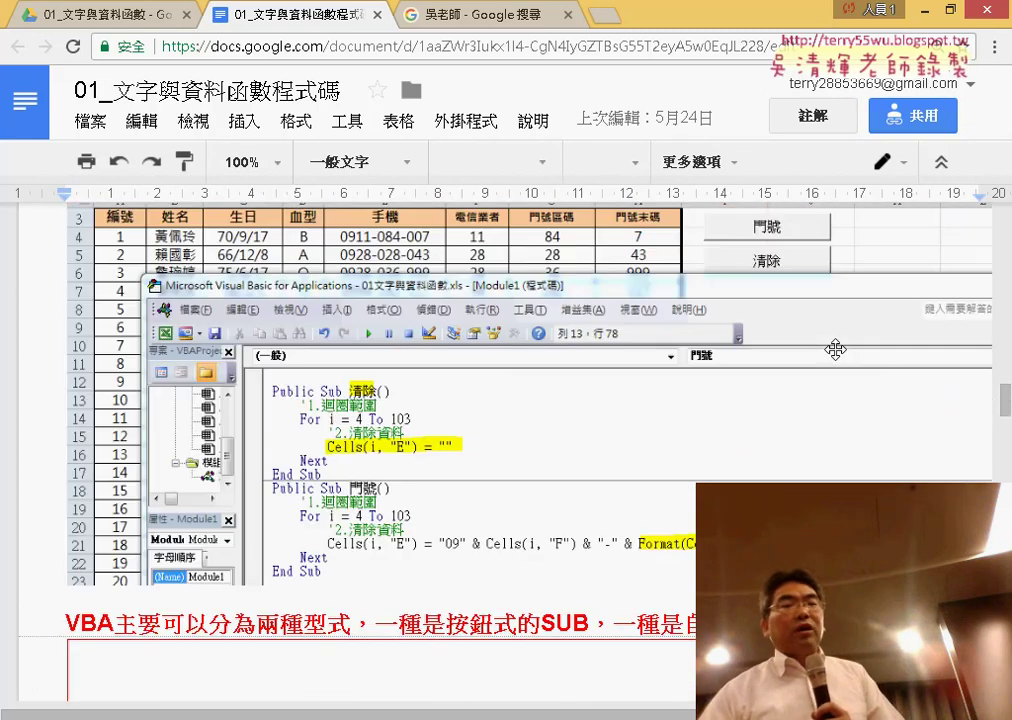
pyautogui.scroll(-8, 835, 349)
pyautogui.scroll(-5, 837, 349)
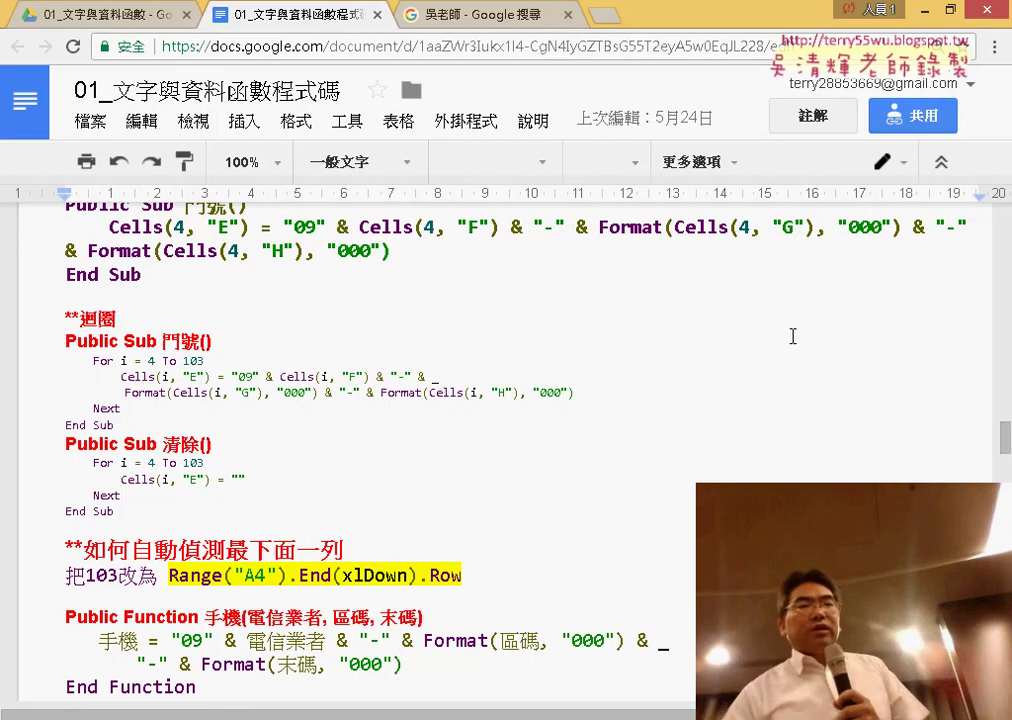
pyautogui.click(924, 14)
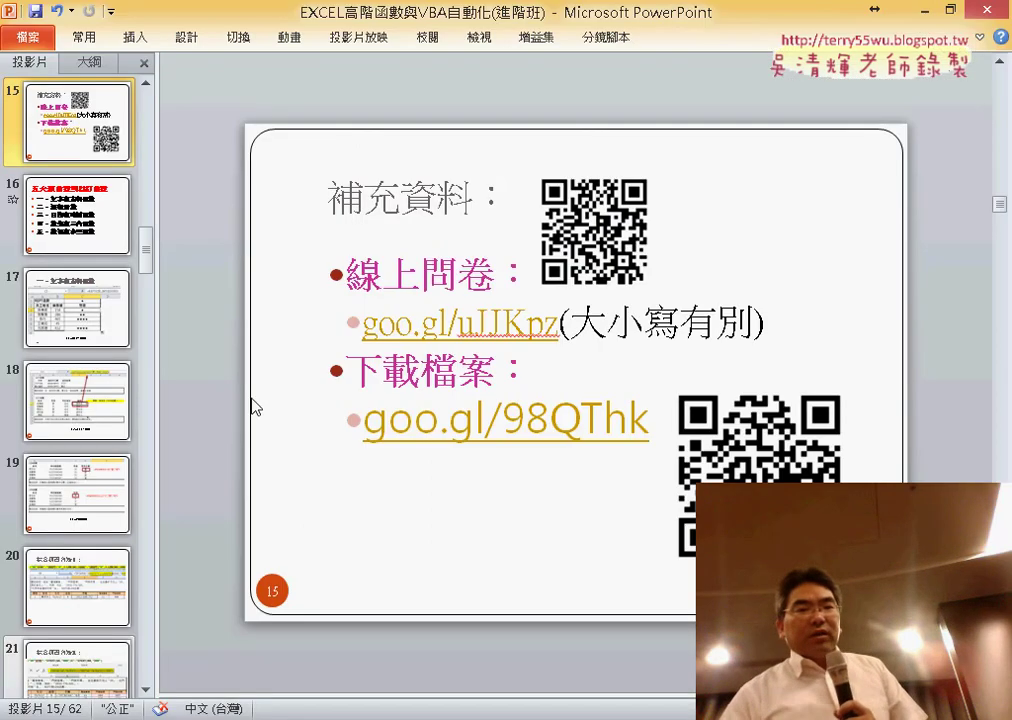
pyautogui.scroll(-1, 253, 406)
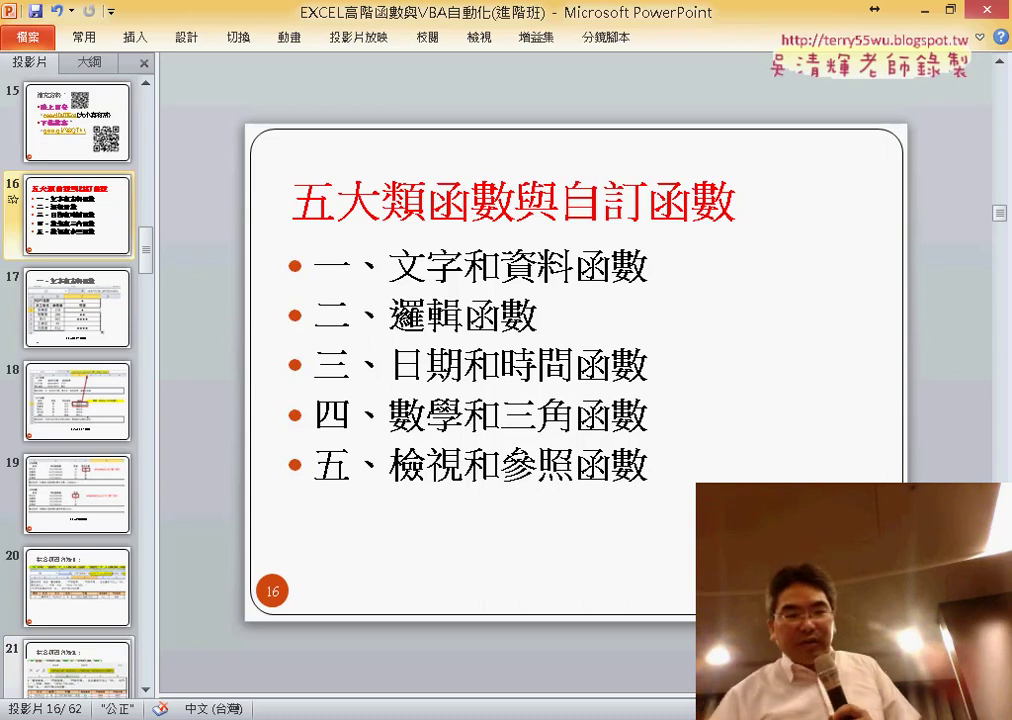
# Switch to File Explorer, look over the parent 範例檔(進階班) folder, and open the workbook 01文字與資料函數 from its 01文字與資料函數 subfolder
pyautogui.click(319, 653)
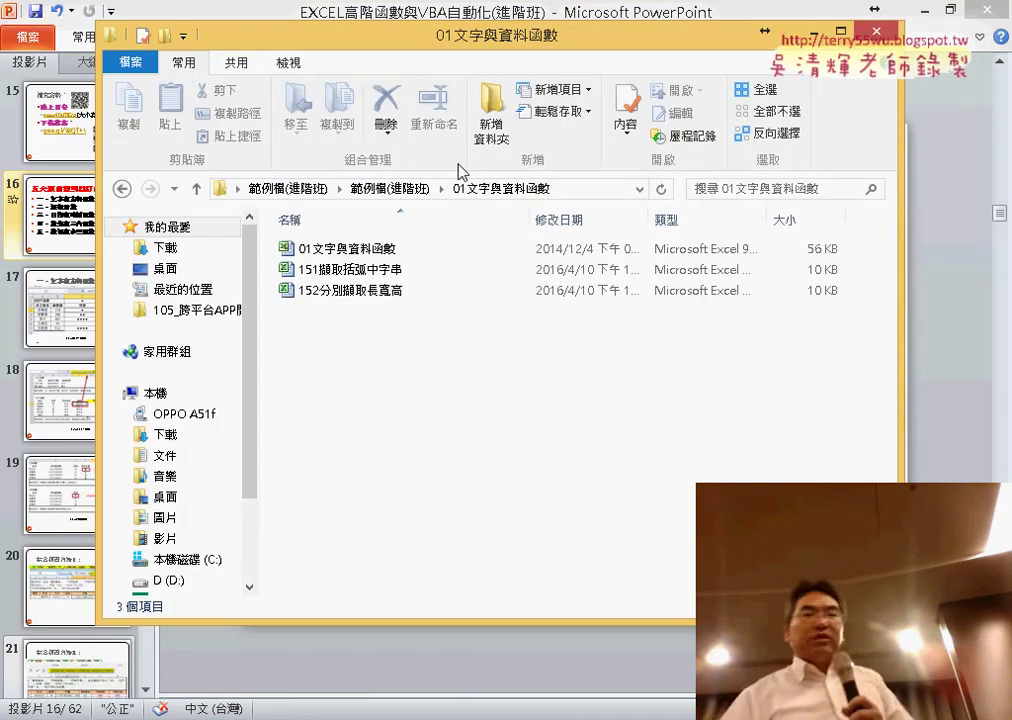
pyautogui.click(122, 188)
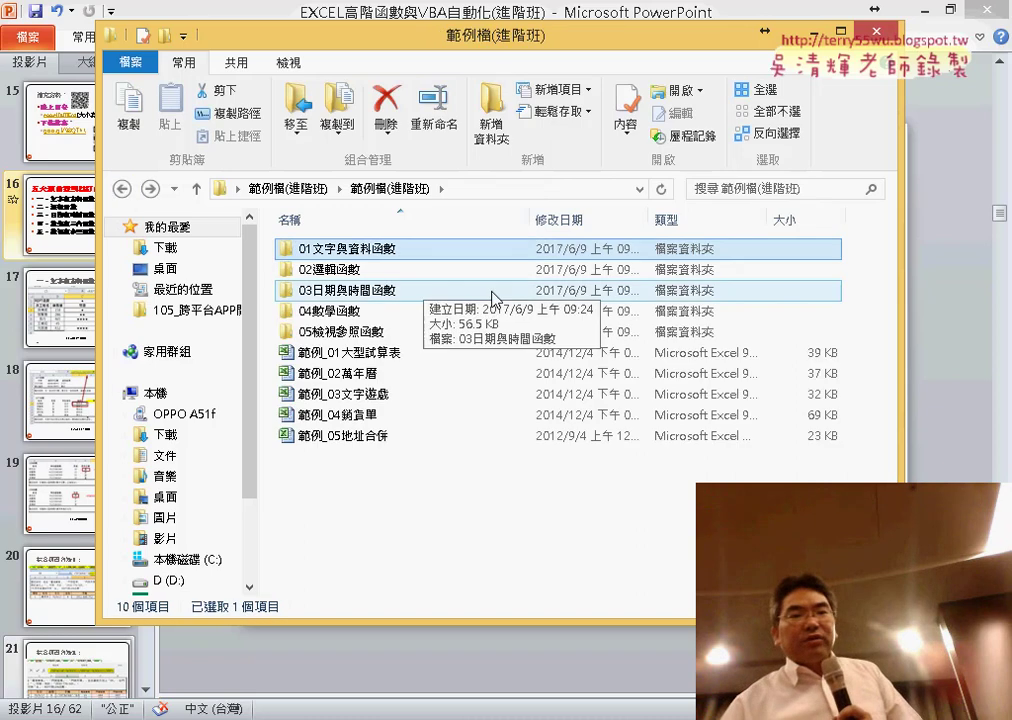
pyautogui.click(494, 506)
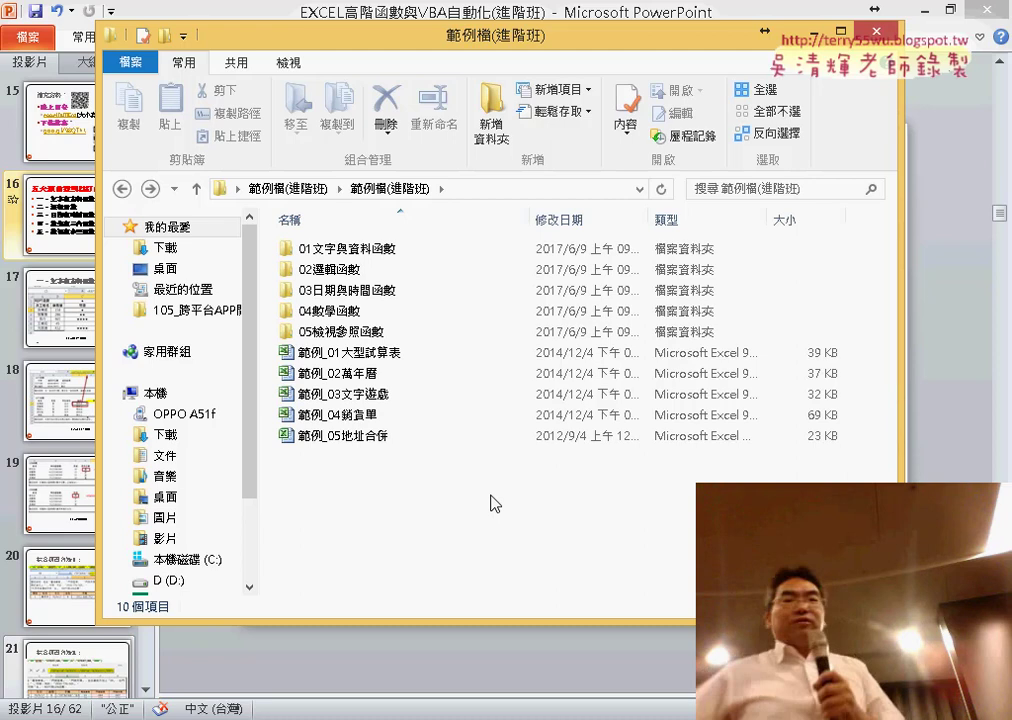
pyautogui.click(499, 252)
pyautogui.doubleClick(499, 252)
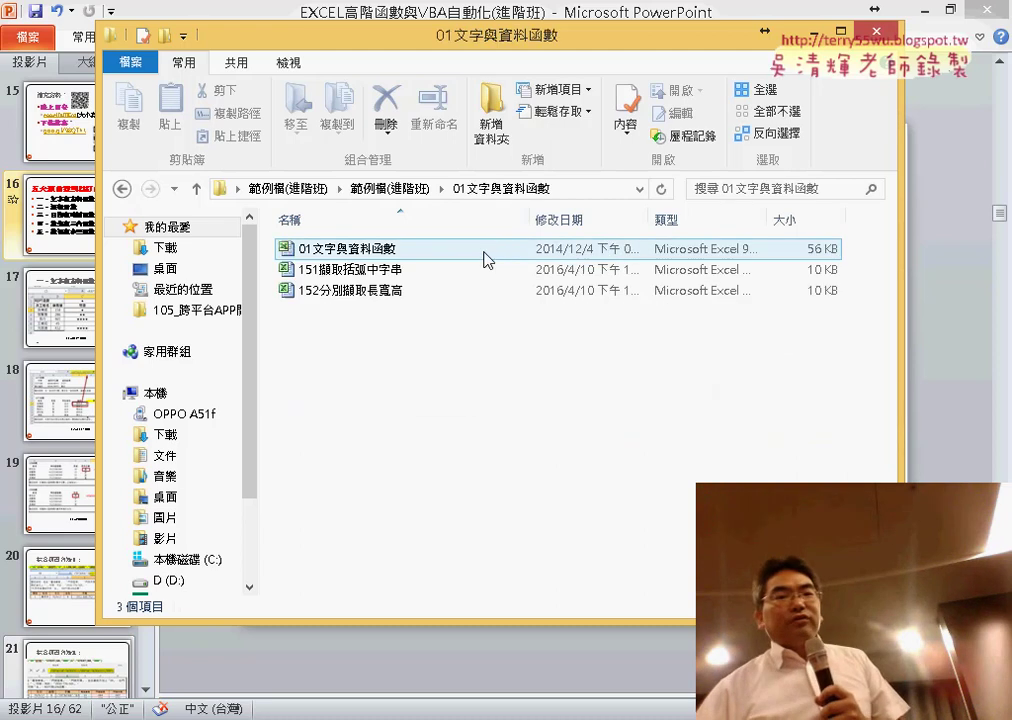
pyautogui.doubleClick(362, 253)
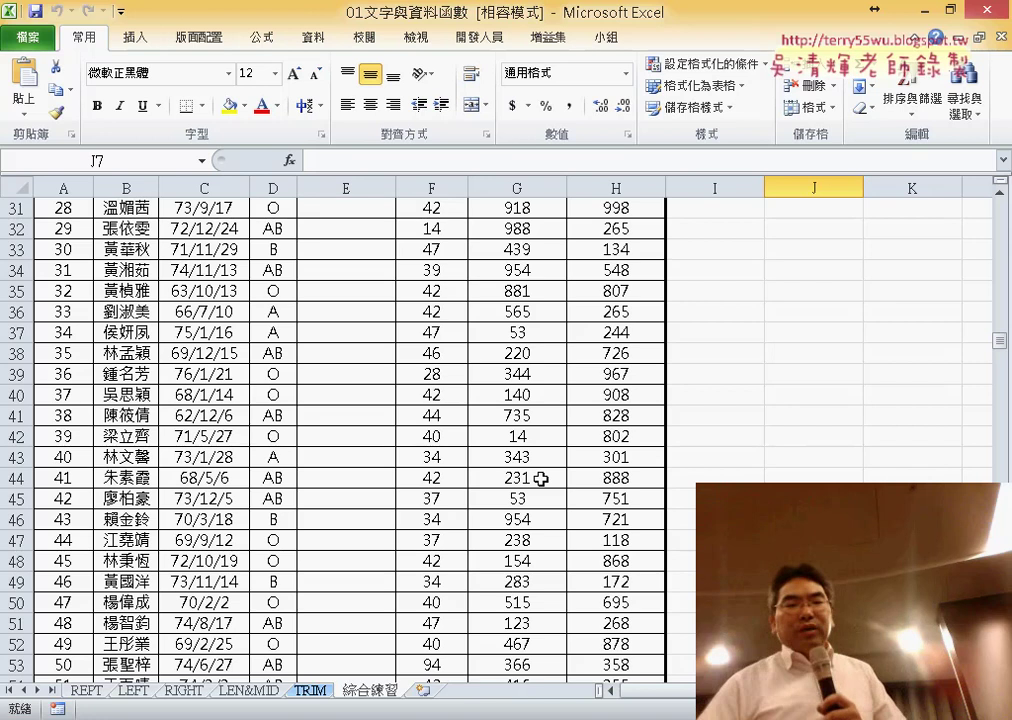
# Widen the 手機 column E on the 綜合練習 sheet and select cell E4
pyautogui.scroll(4, 638, 472)
pyautogui.scroll(6, 645, 470)
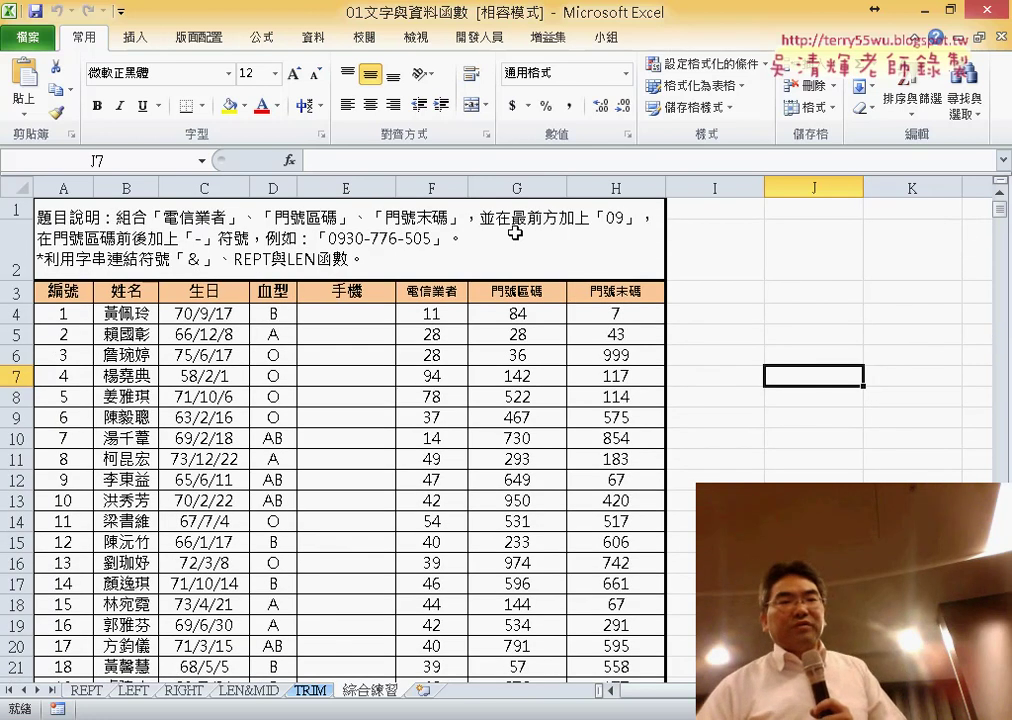
pyautogui.moveTo(392, 190); pyautogui.dragTo(432, 190)
pyautogui.click(377, 315)
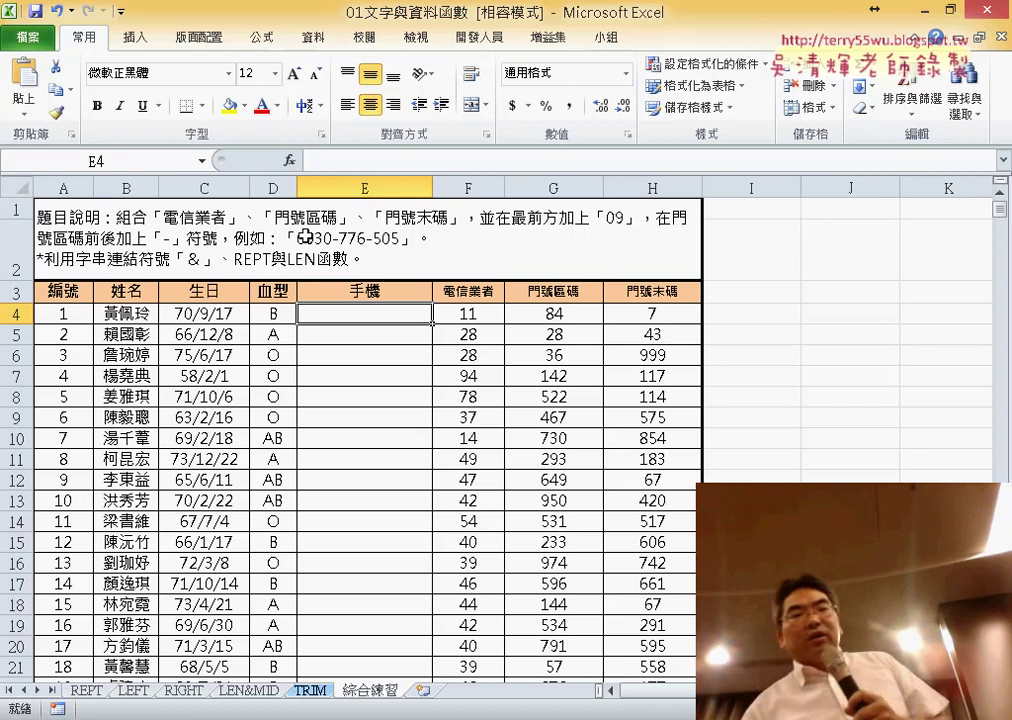
# Select F4:H4, mark the sample number, the three source headers and the REPT and LEFT sheet names in red ink, and clear the ink
pyautogui.click(484, 318)
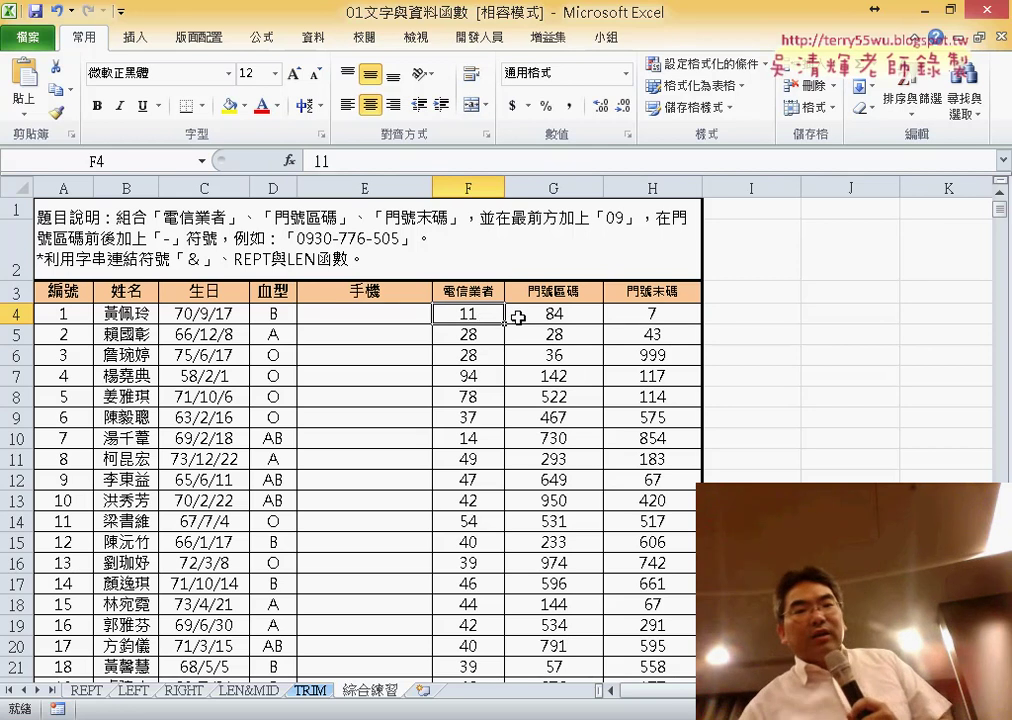
pyautogui.moveTo(484, 318); pyautogui.dragTo(652, 320)
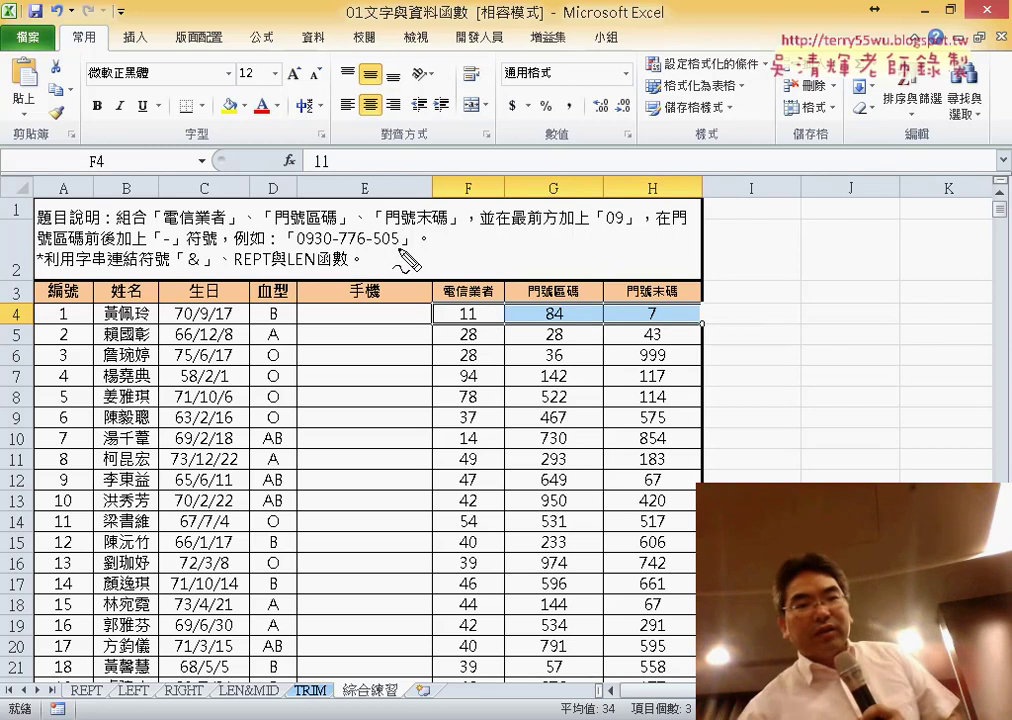
pyautogui.moveTo(400, 244); pyautogui.dragTo(277, 246)
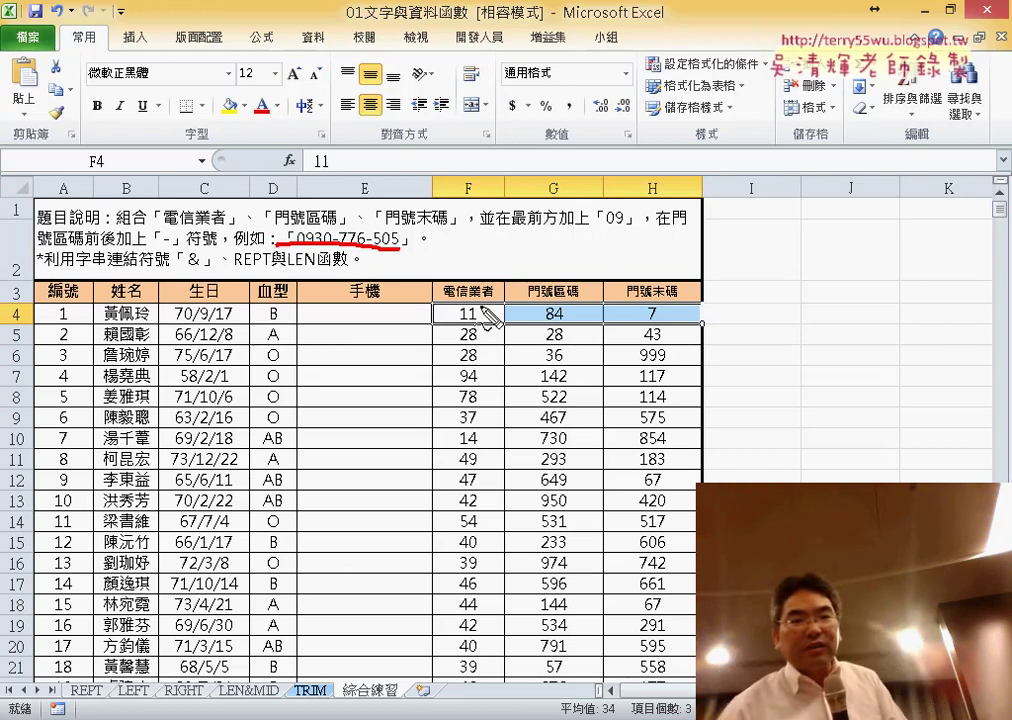
pyautogui.moveTo(490, 299); pyautogui.dragTo(441, 299)
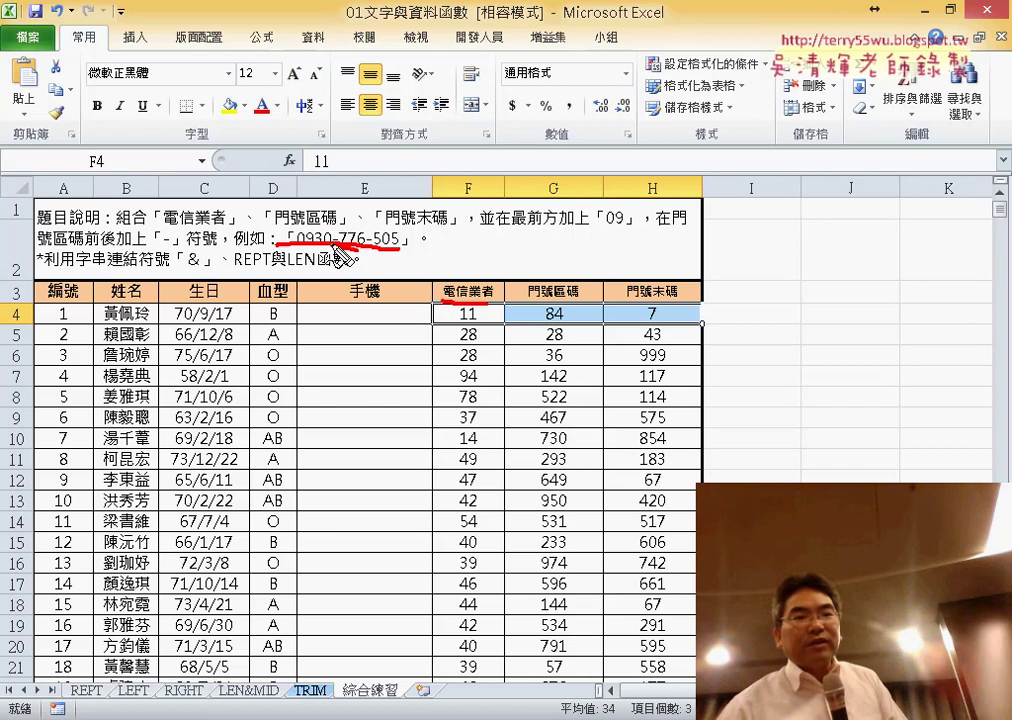
pyautogui.moveTo(521, 298); pyautogui.dragTo(587, 298)
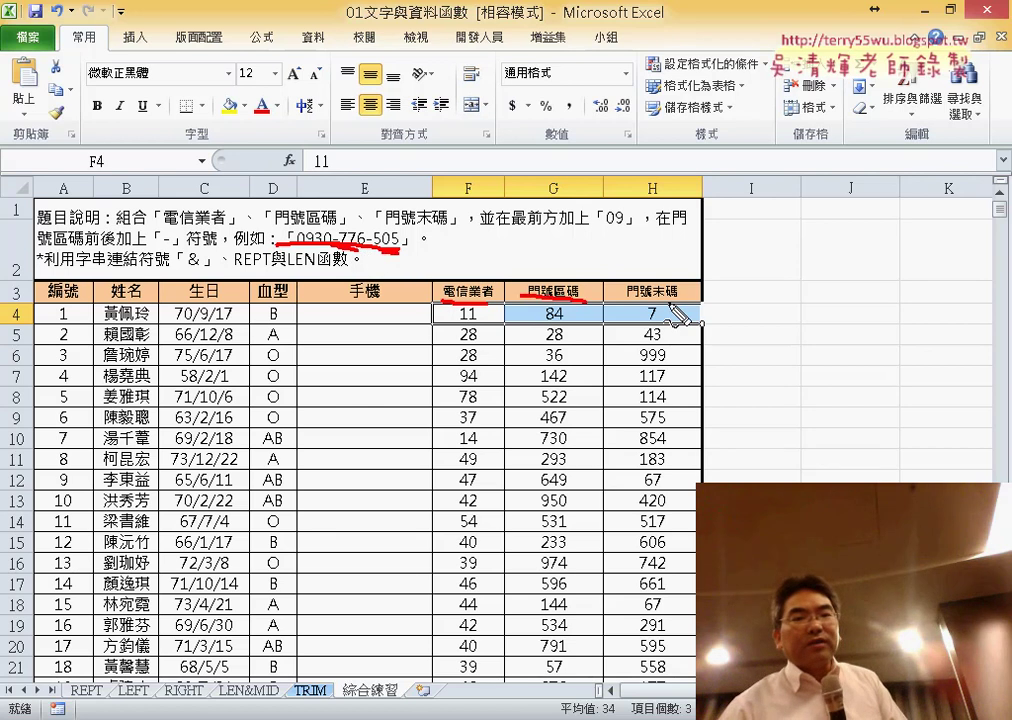
pyautogui.moveTo(672, 298); pyautogui.dragTo(628, 298)
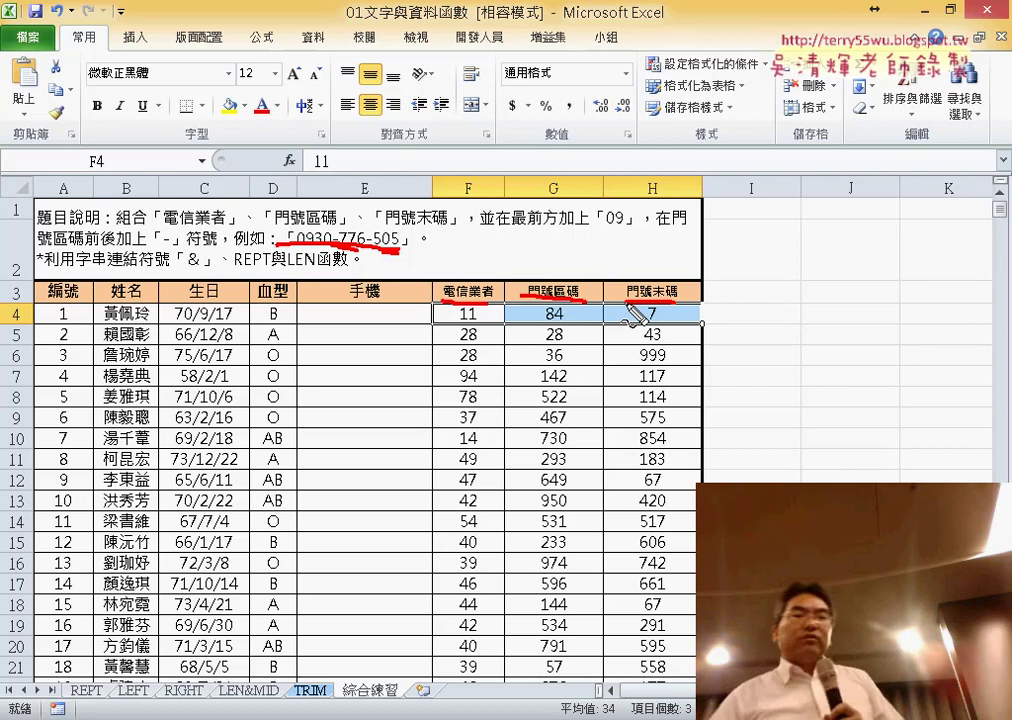
pyautogui.moveTo(72, 705)
pyautogui.mouseDown()
pyautogui.moveTo(96, 677)
pyautogui.moveTo(122, 705)
pyautogui.moveTo(180, 695)
pyautogui.moveTo(142, 710)
pyautogui.mouseUp()
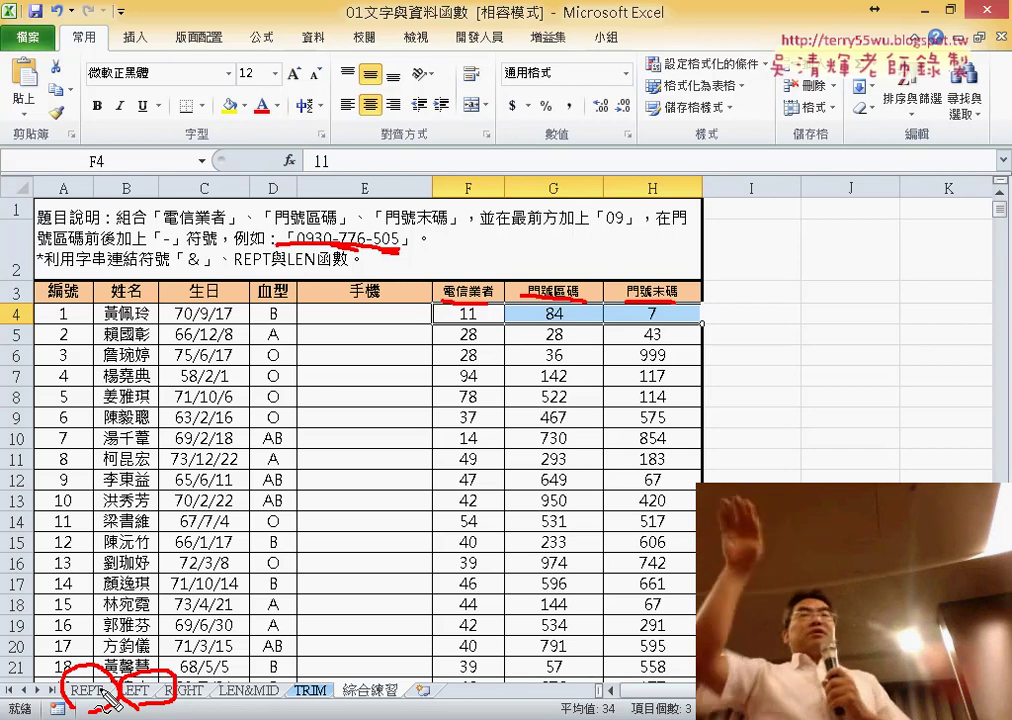
pyautogui.press('Escape')
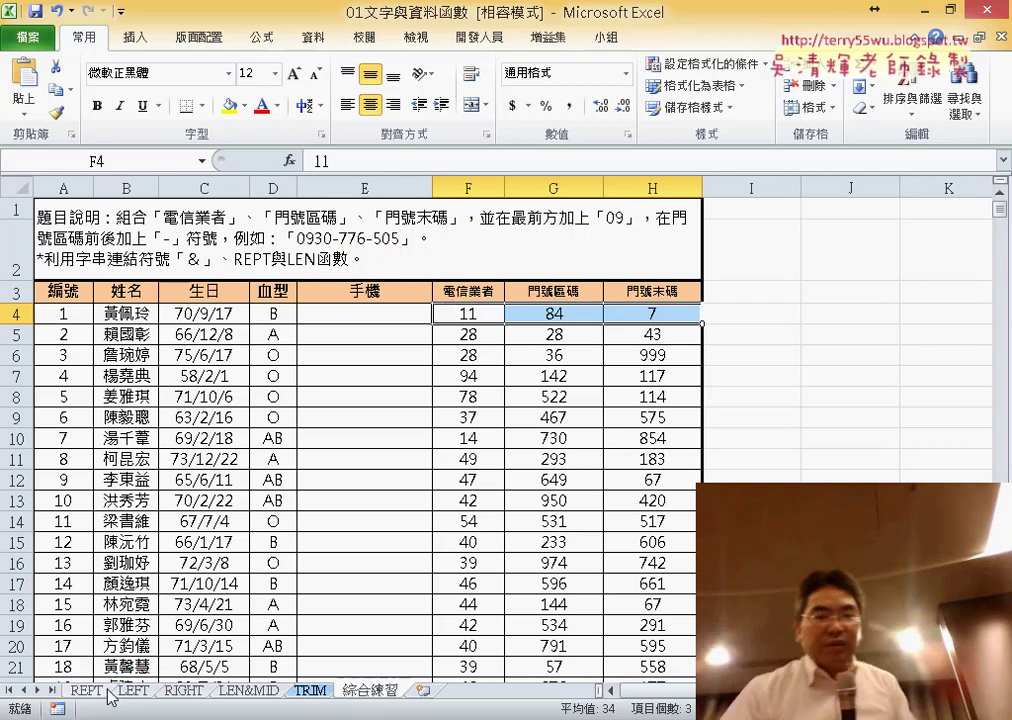
# On the REPT sheet, browse the 文字 category of Insert Function for cell C3 down to REPT, and close it without inserting anything
pyautogui.click(86, 690)
pyautogui.click(295, 264)
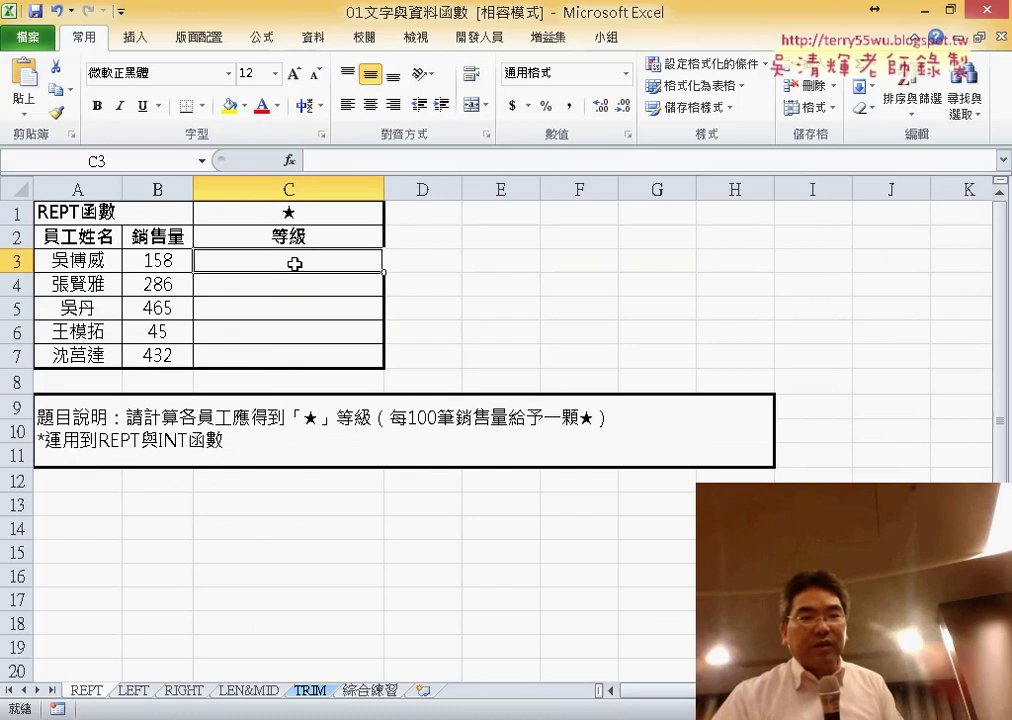
pyautogui.click(289, 160)
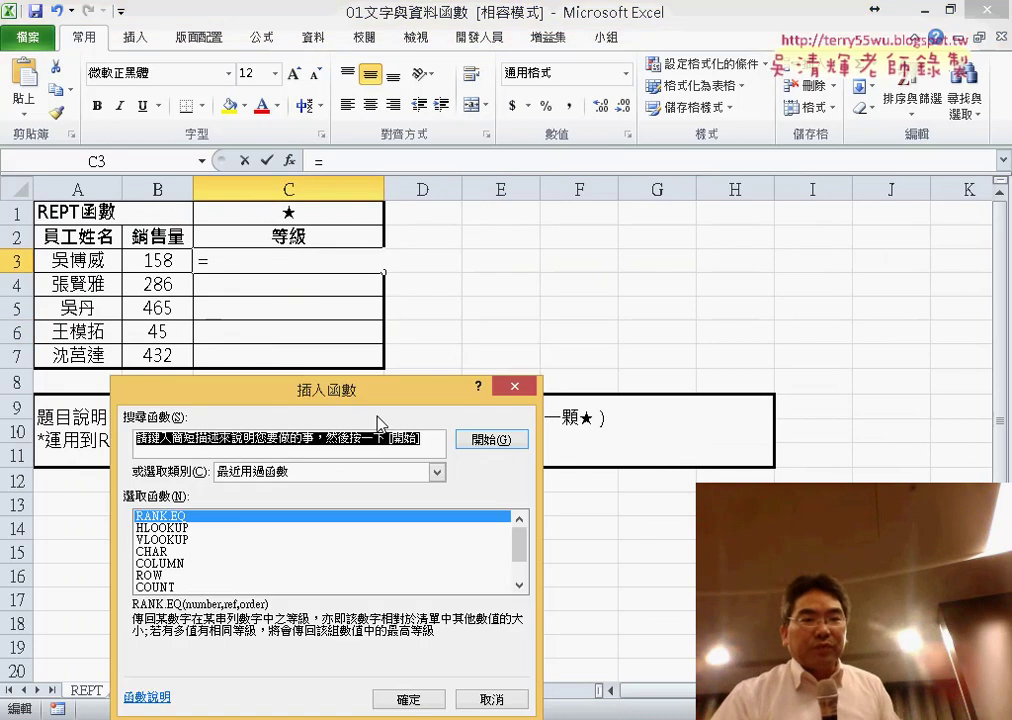
pyautogui.moveTo(378, 392); pyautogui.dragTo(551, 42)
pyautogui.click(609, 122)
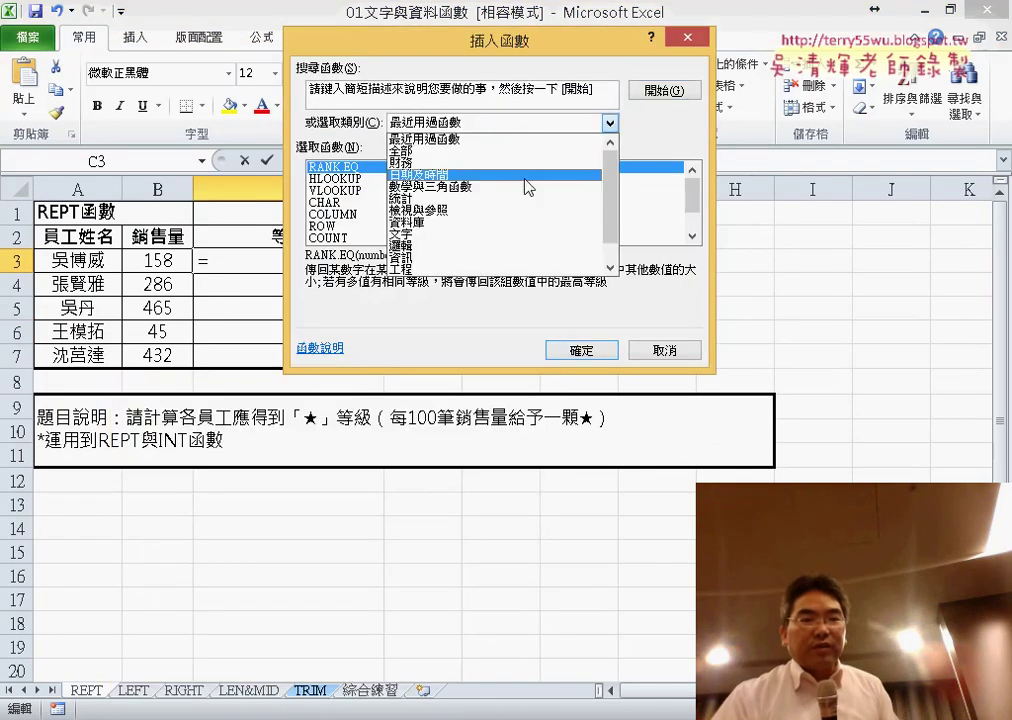
pyautogui.click(511, 233)
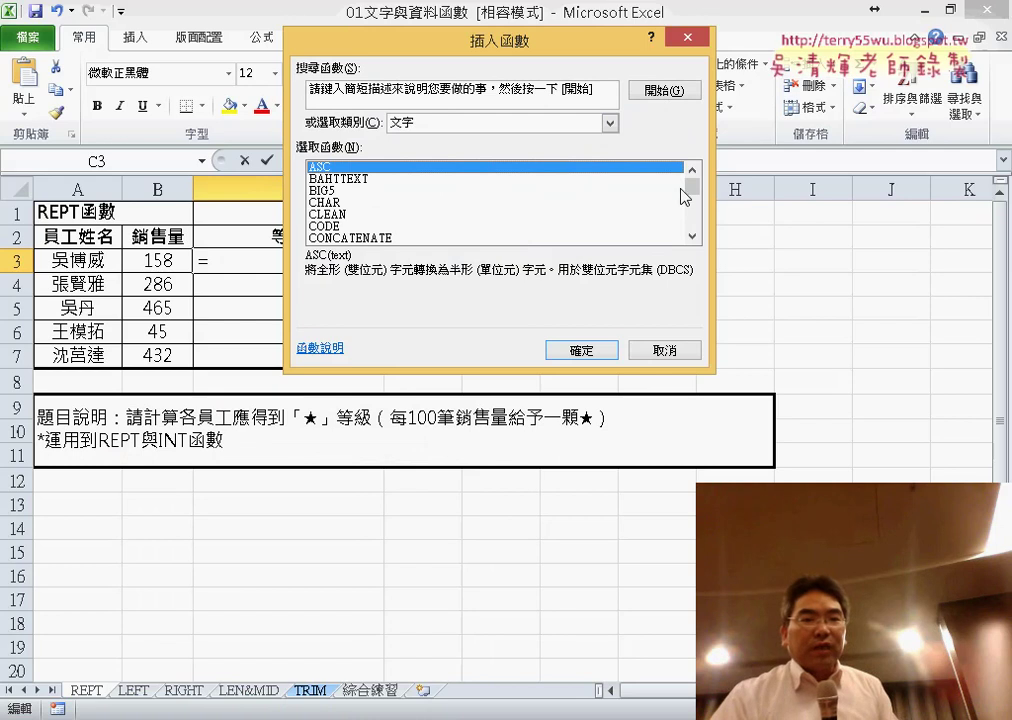
pyautogui.moveTo(693, 188); pyautogui.dragTo(697, 212)
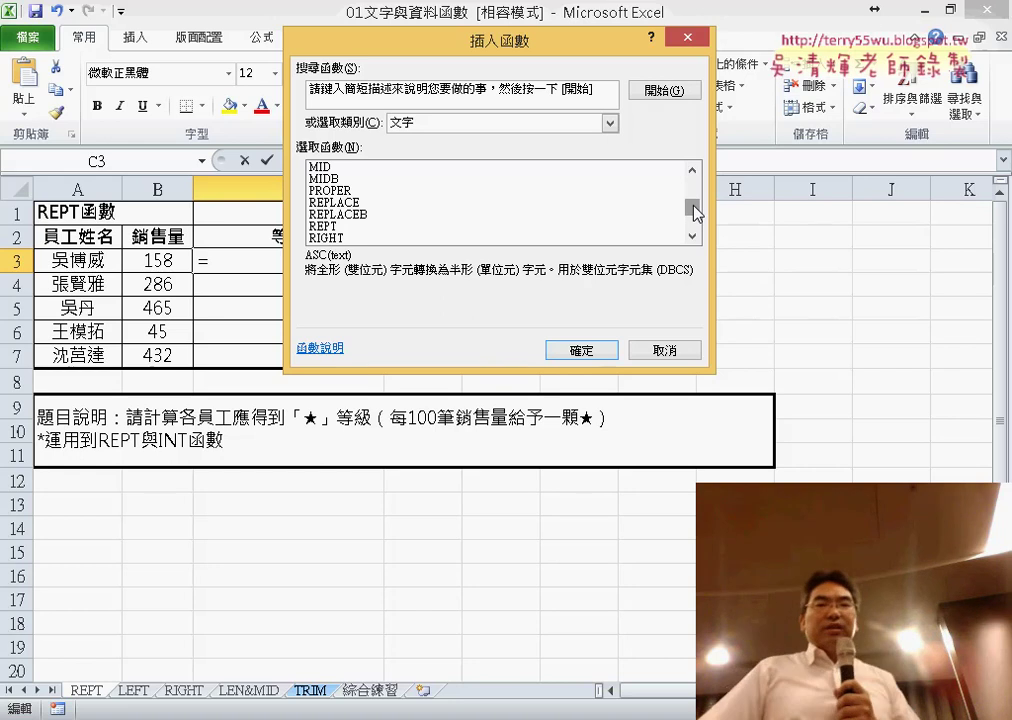
pyautogui.click(688, 37)
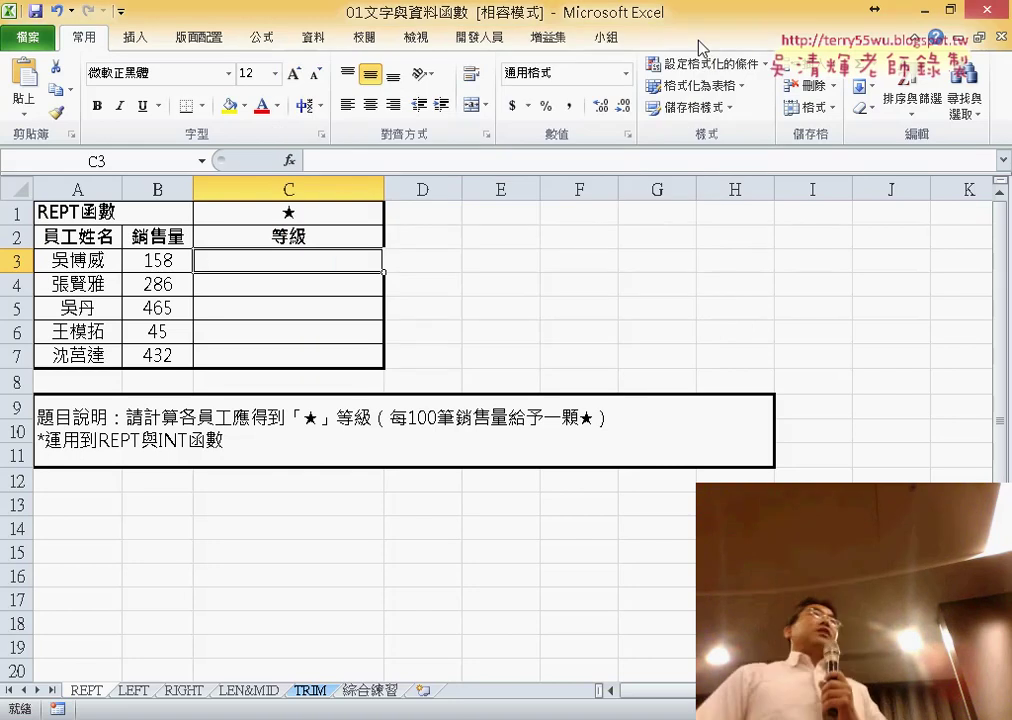